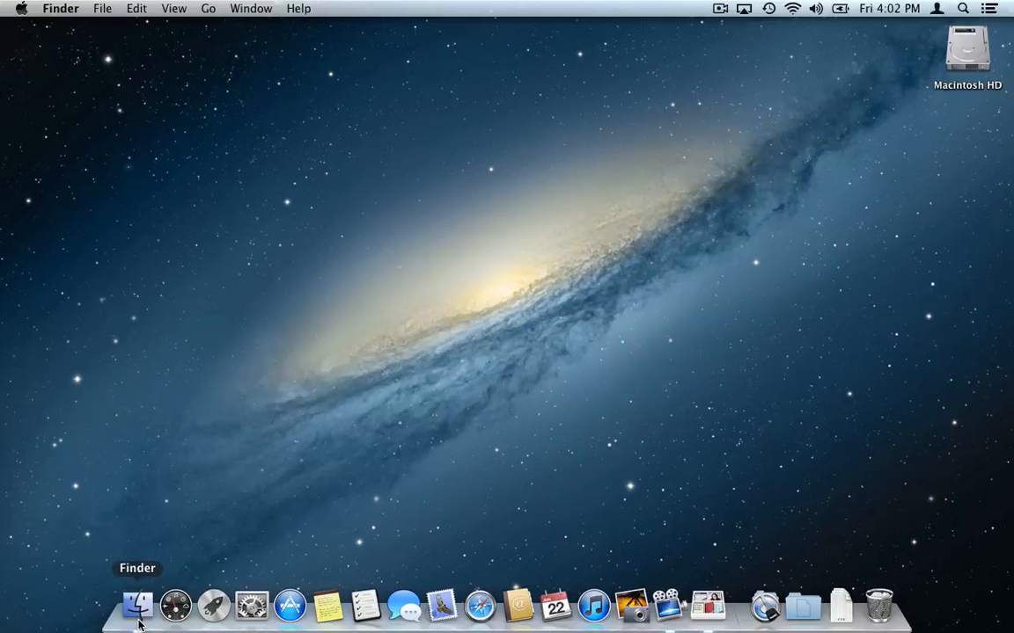
- Open a Finder window and navigate from the home folder to the Mountain Lion folder inside Documents
left_click(138, 621)
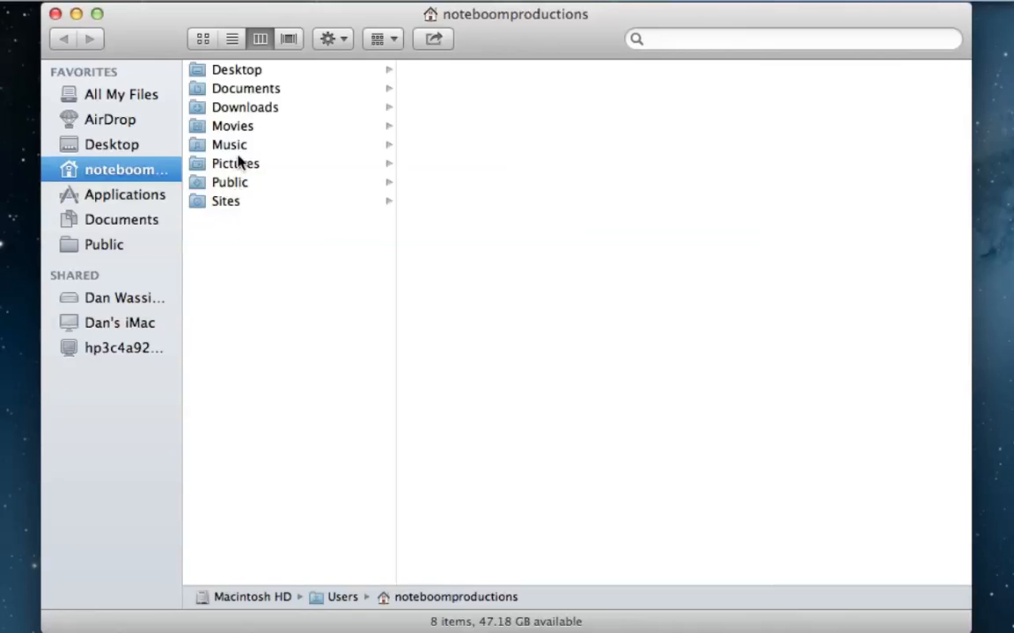
left_click(234, 92)
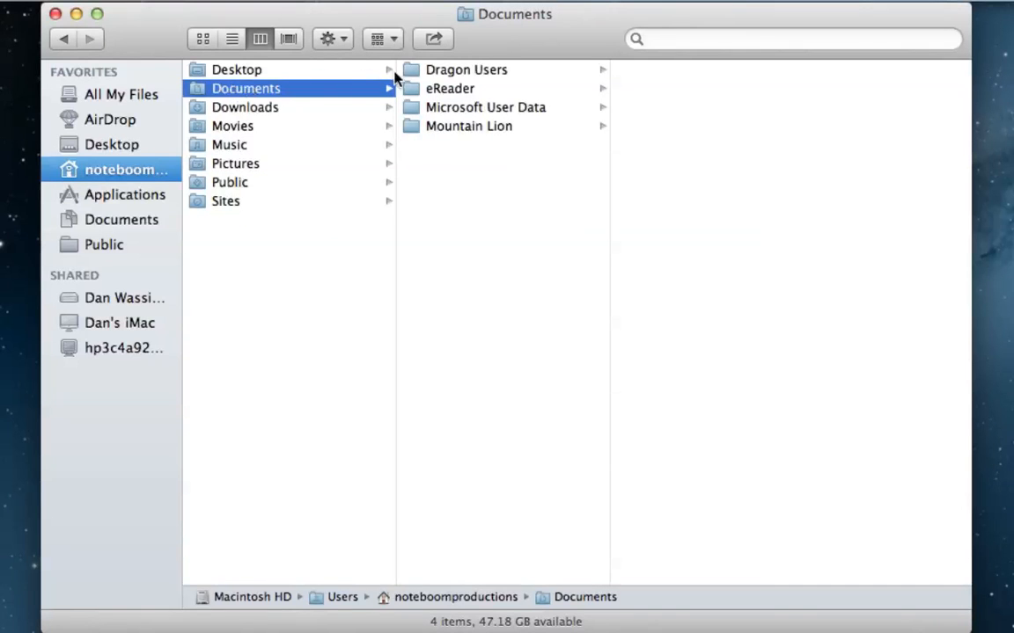
left_click(413, 132)
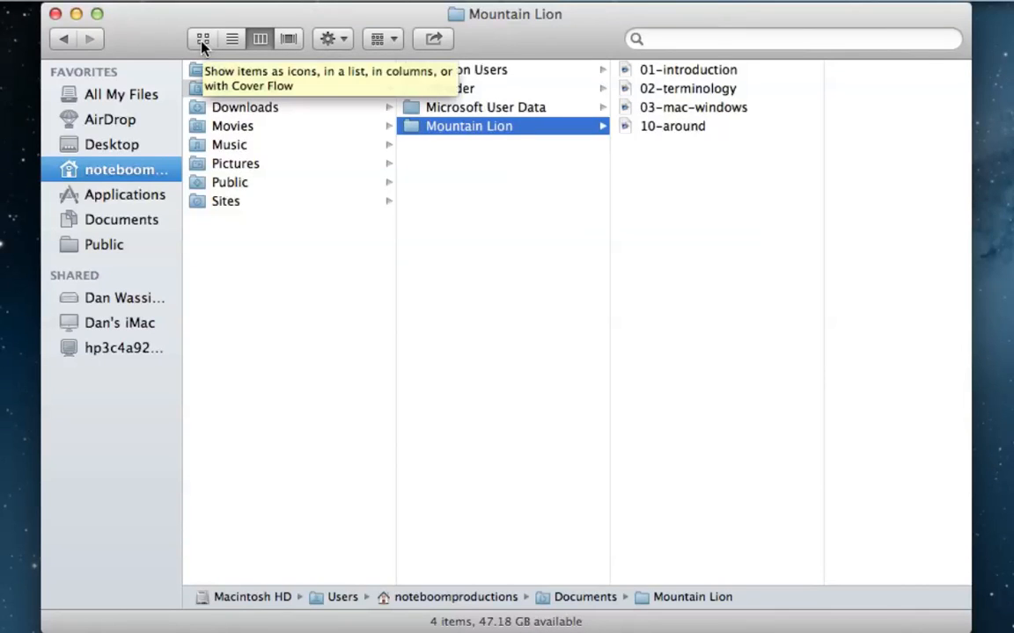
- View the Mountain Lion folder as icons, list, columns and Cover Flow, finishing in column view
left_click(202, 44)
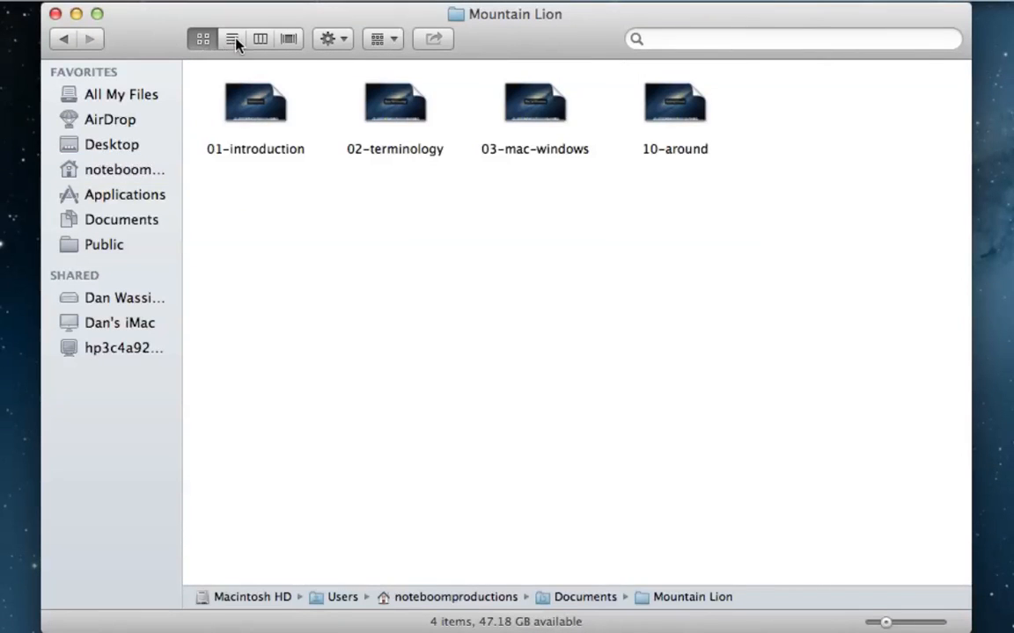
left_click(232, 40)
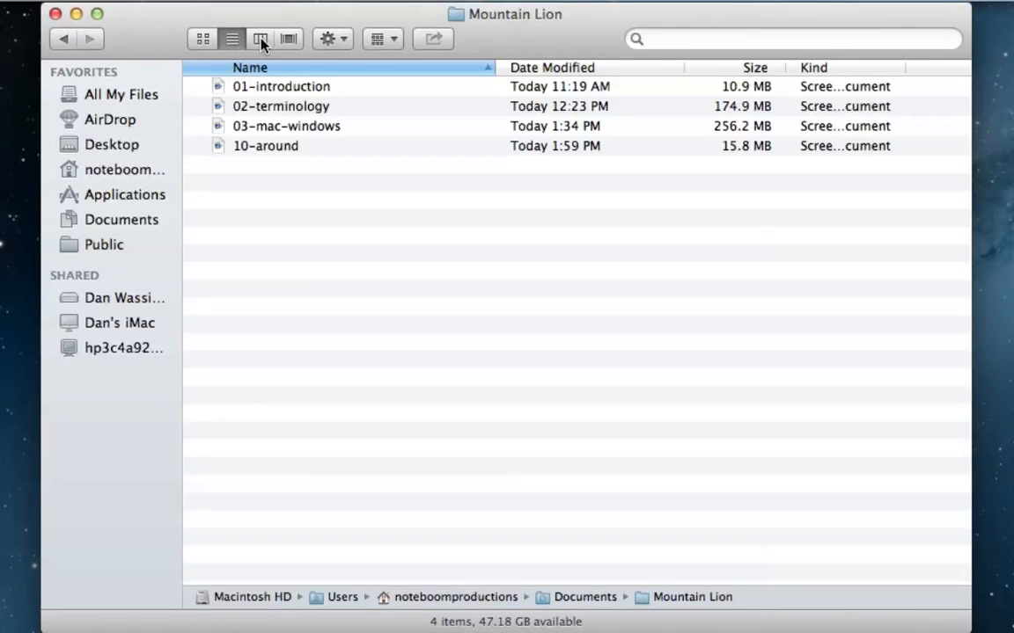
left_click(261, 39)
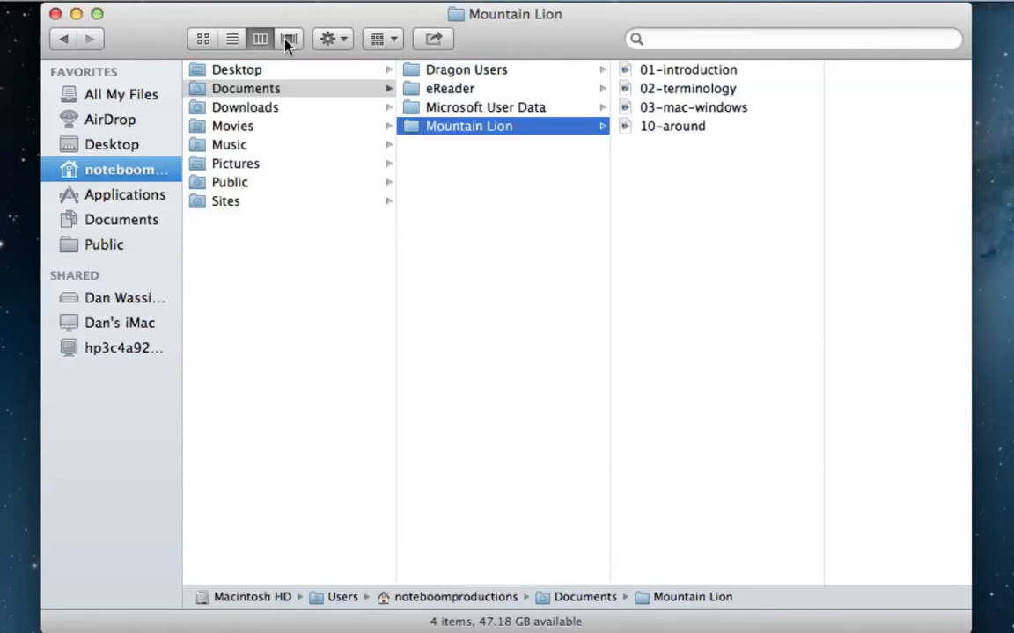
left_click(289, 40)
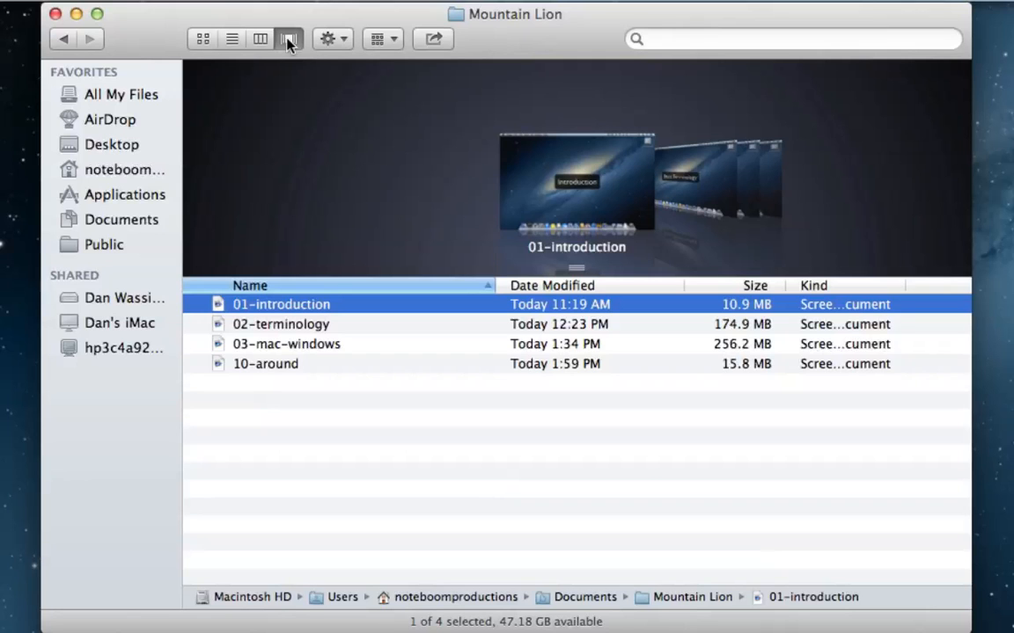
left_click(263, 41)
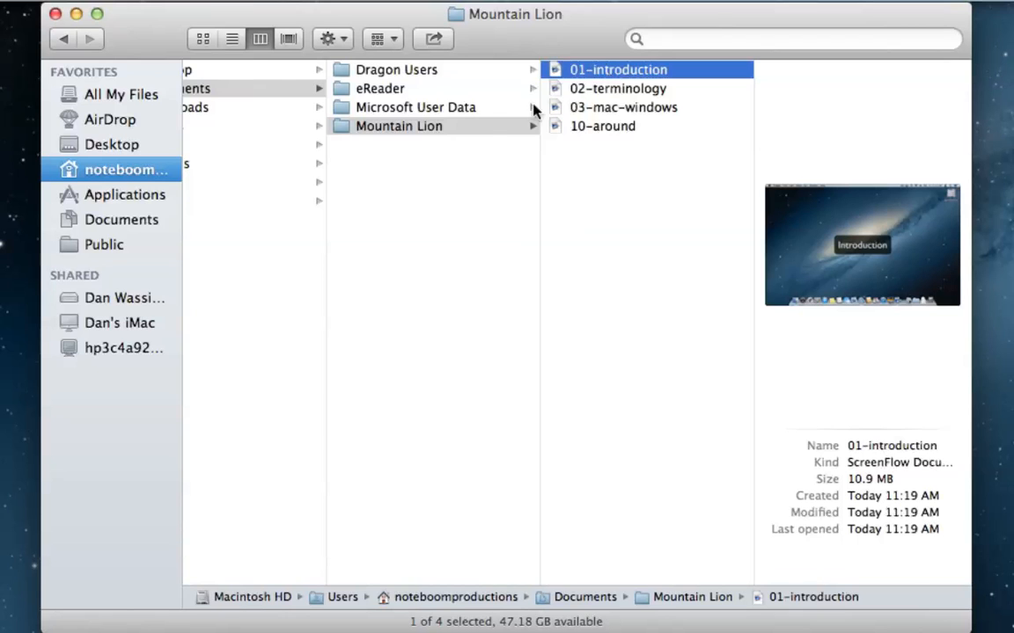
- Examine the action, arrangement and sharing options available for the 01-introduction file without applying any
left_click(329, 39)
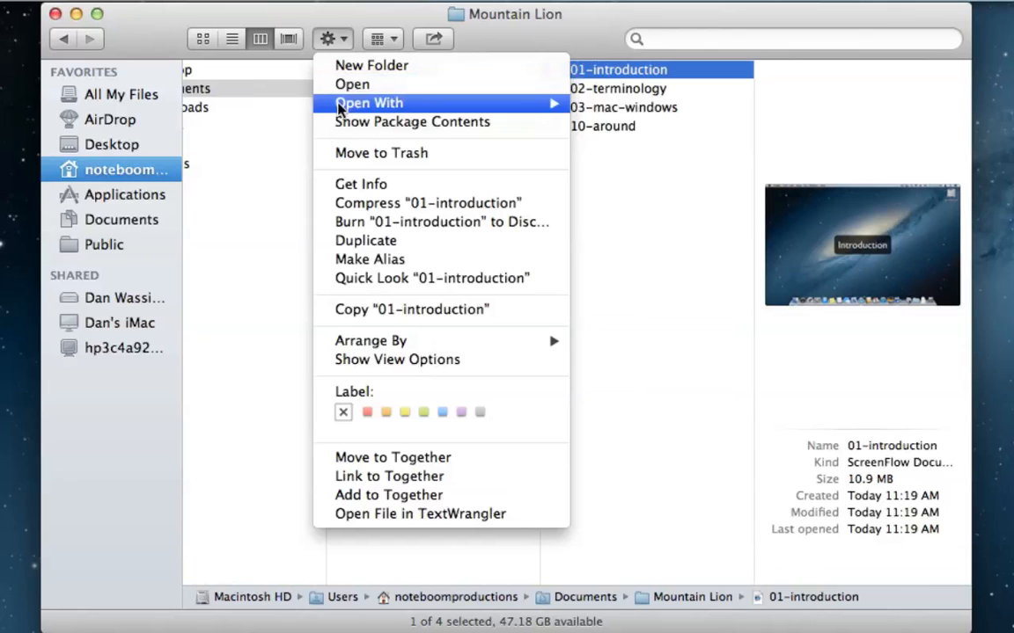
mouse_move(340, 106)
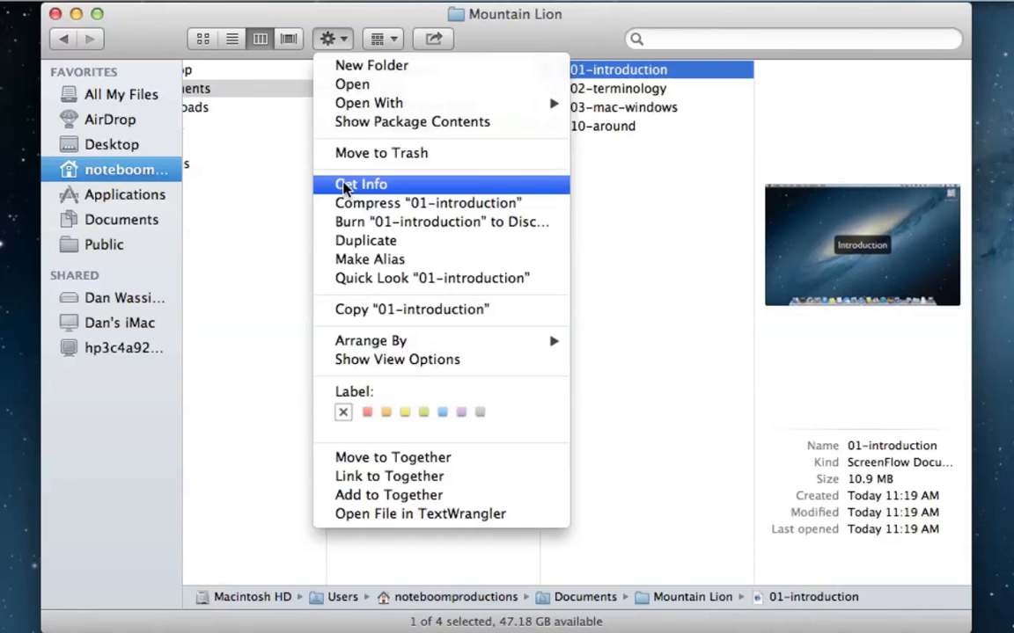
left_click(232, 181)
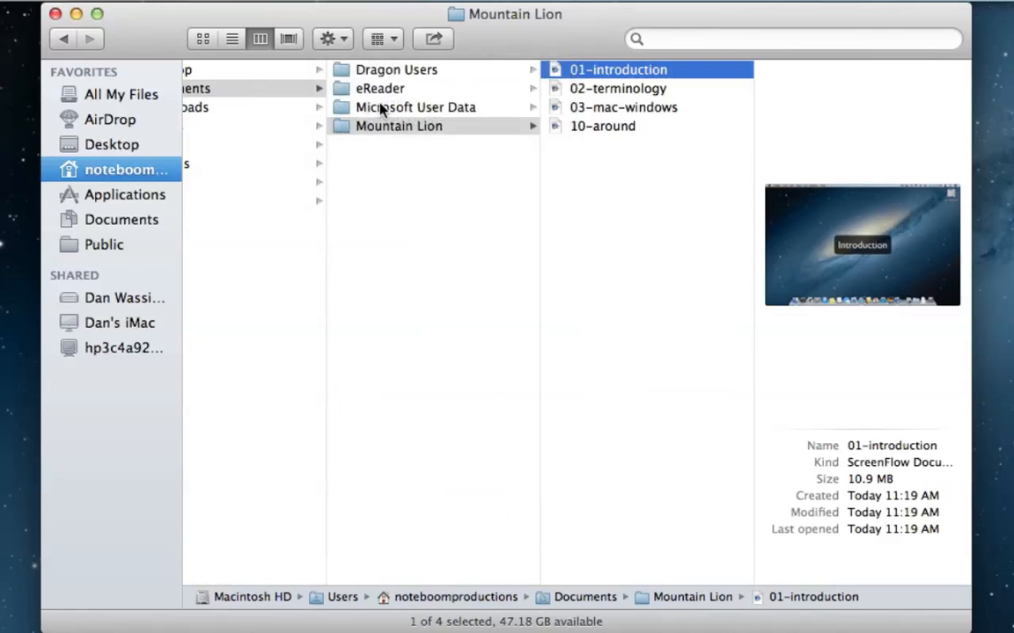
left_click(387, 40)
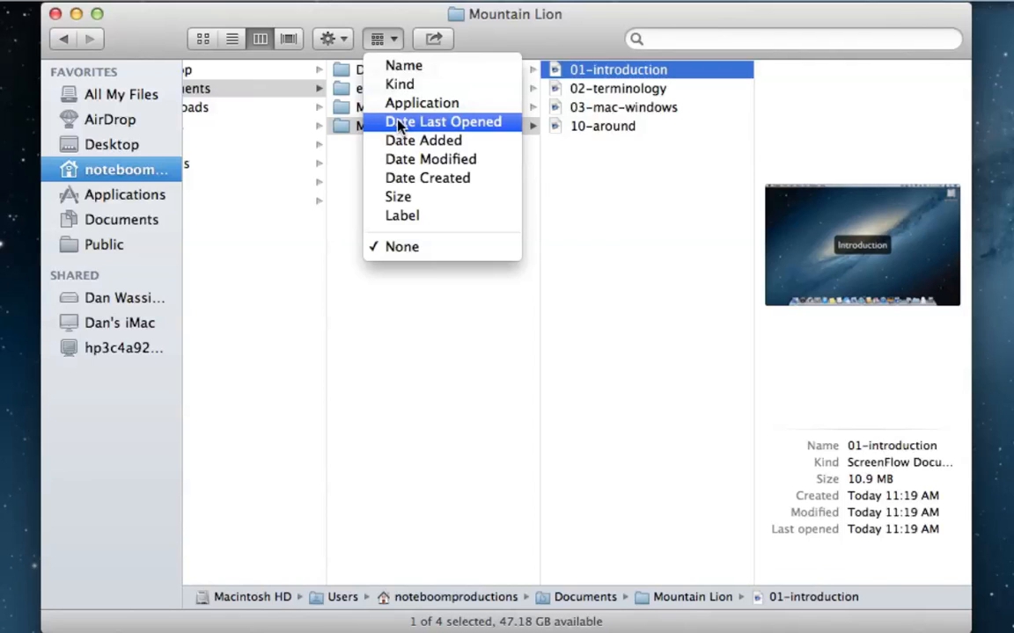
left_click(544, 32)
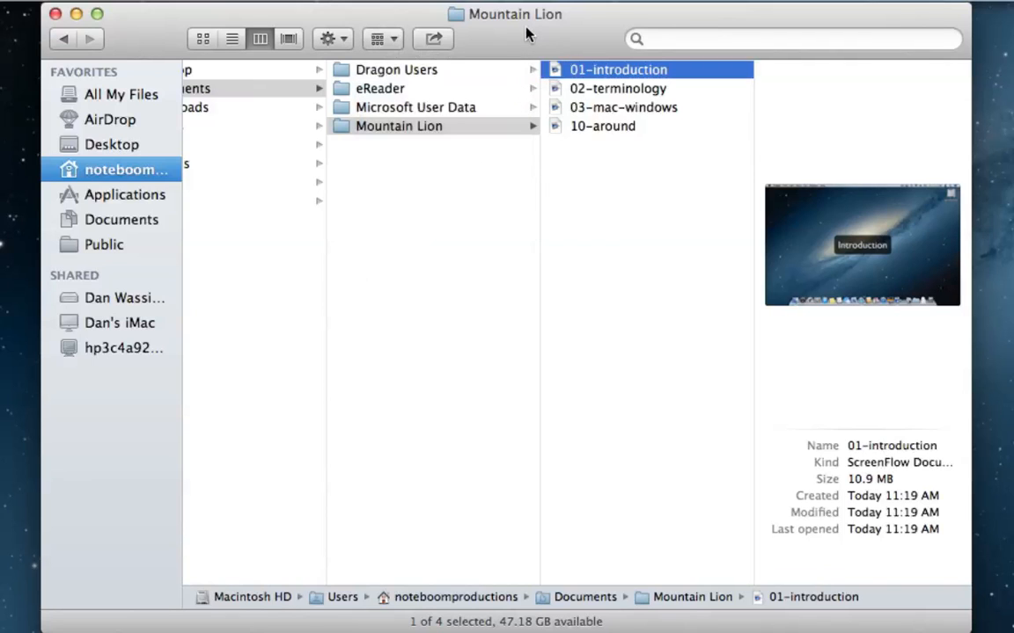
left_click(434, 41)
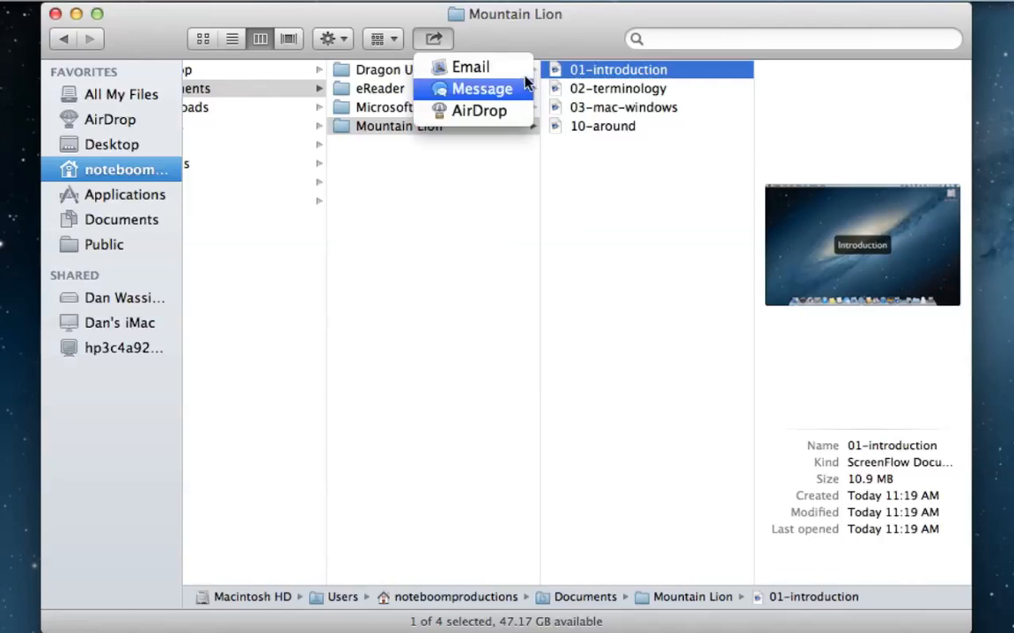
left_click(572, 37)
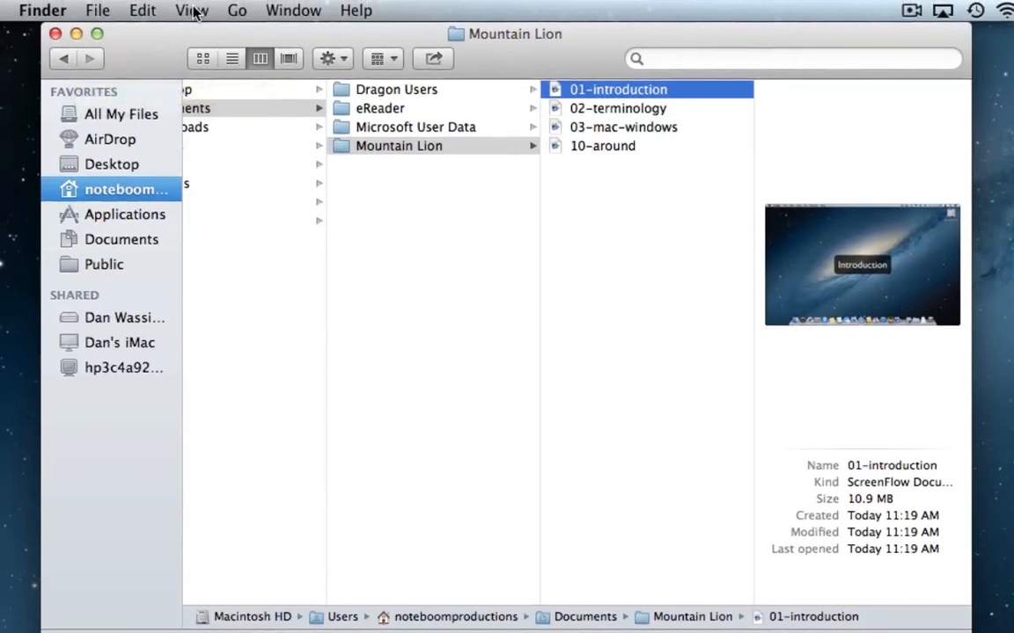
- Customize the Finder toolbar by adding the Delete item after Share
left_click(193, 10)
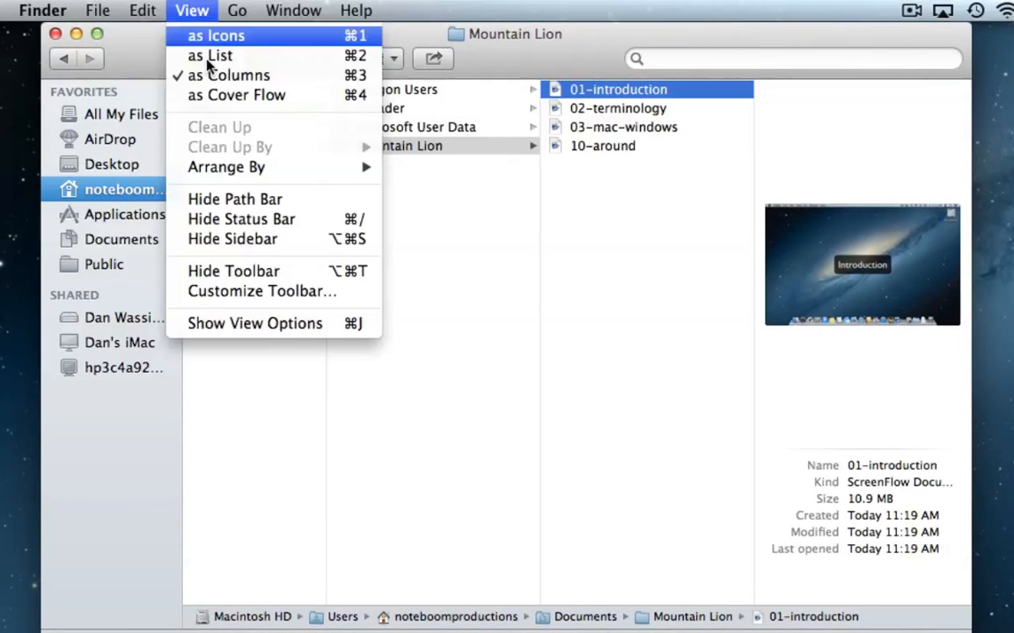
left_click(207, 300)
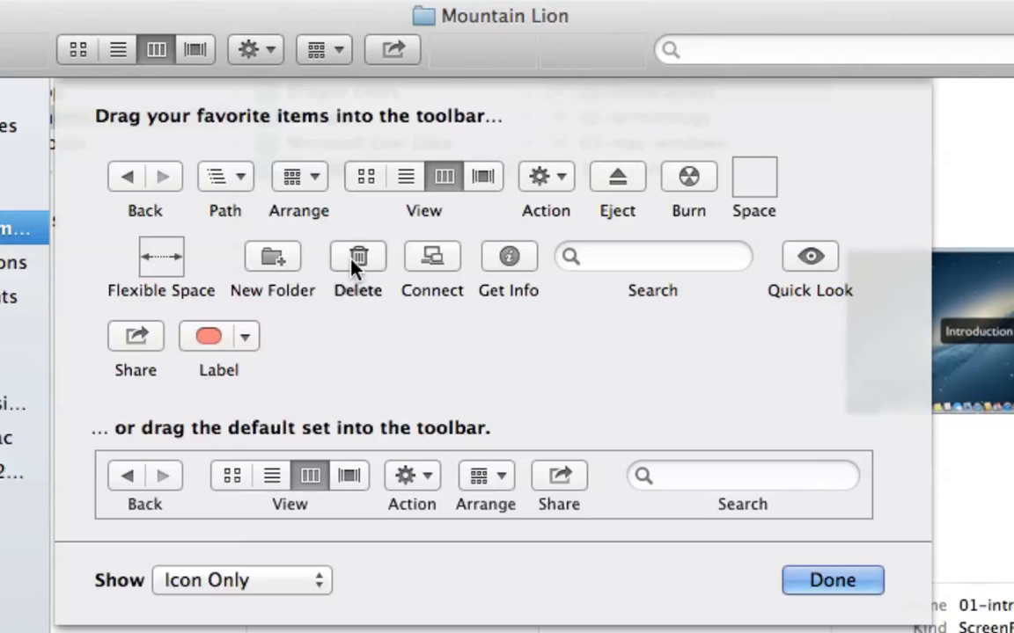
left_click_drag(352, 259, 461, 51)
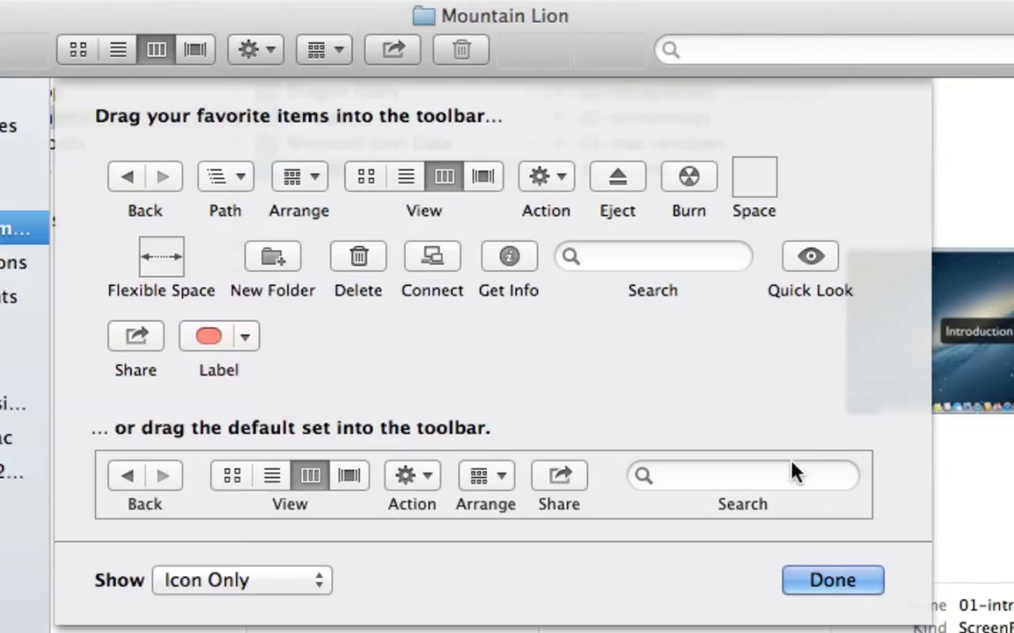
left_click(833, 578)
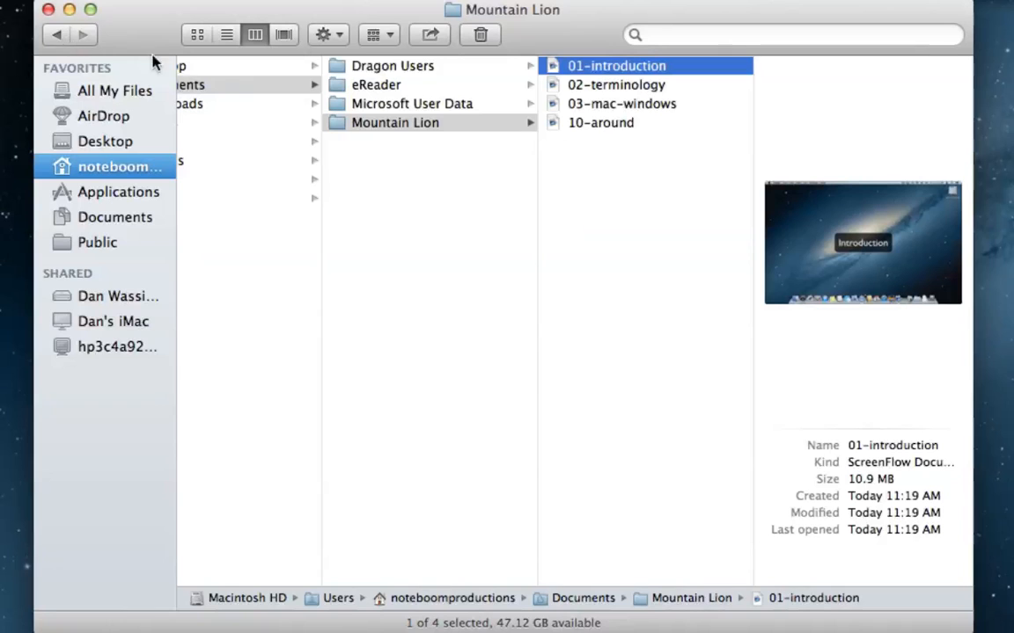
- Switch the Mountain Lion folder to list view and inspect its parent folder hierarchy from the window title
left_click(227, 35)
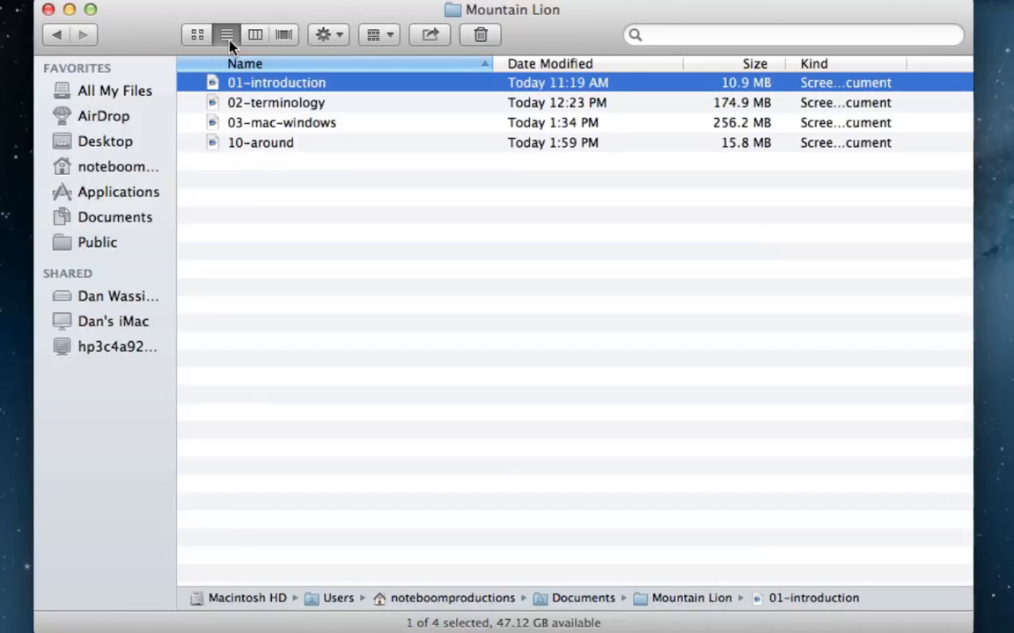
left_click(480, 15, "super")
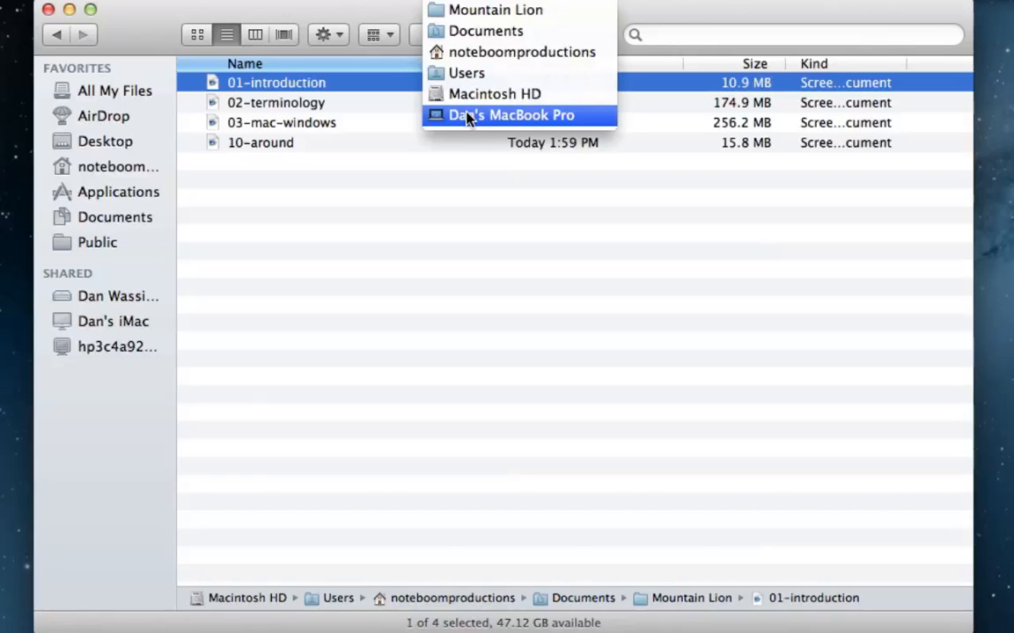
left_click(449, 278)
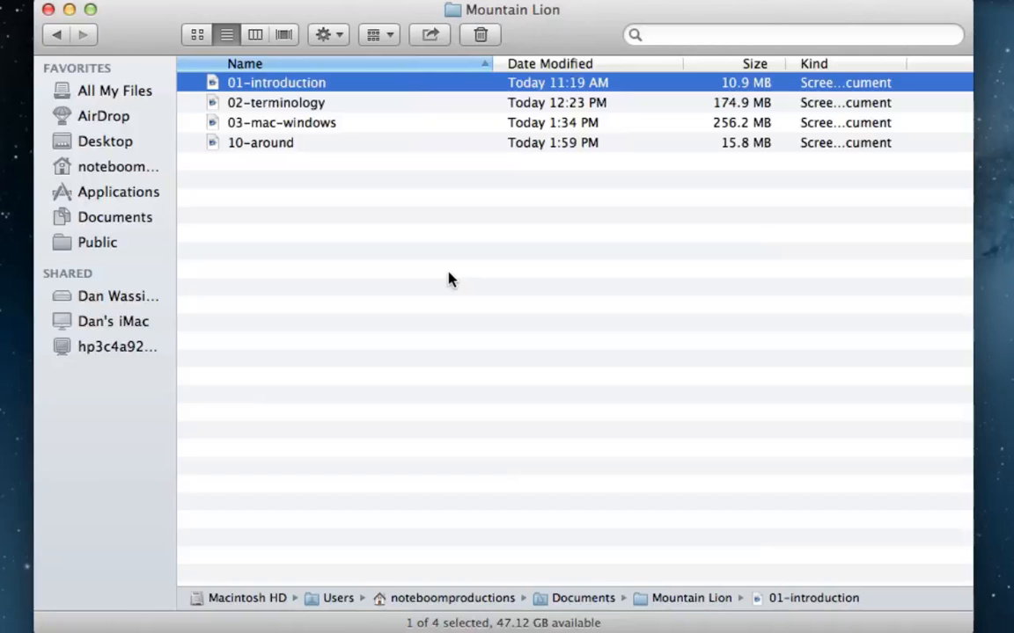
- Move up from Mountain Lion to Documents and on to the home folder through the window title's folder path
left_click(489, 16, "super")
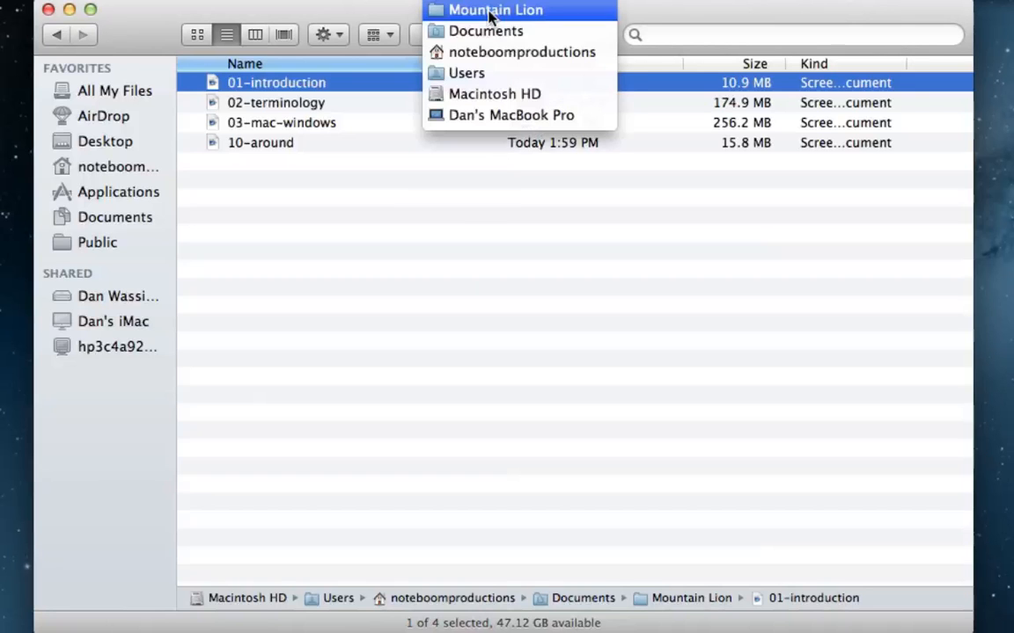
left_click(488, 33)
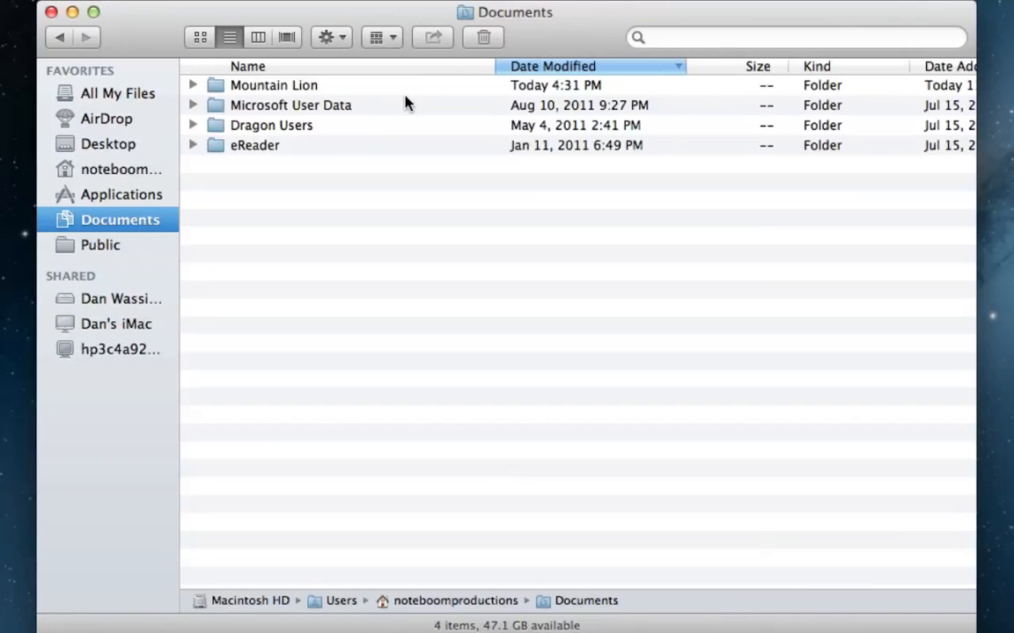
left_click(467, 18, "super")
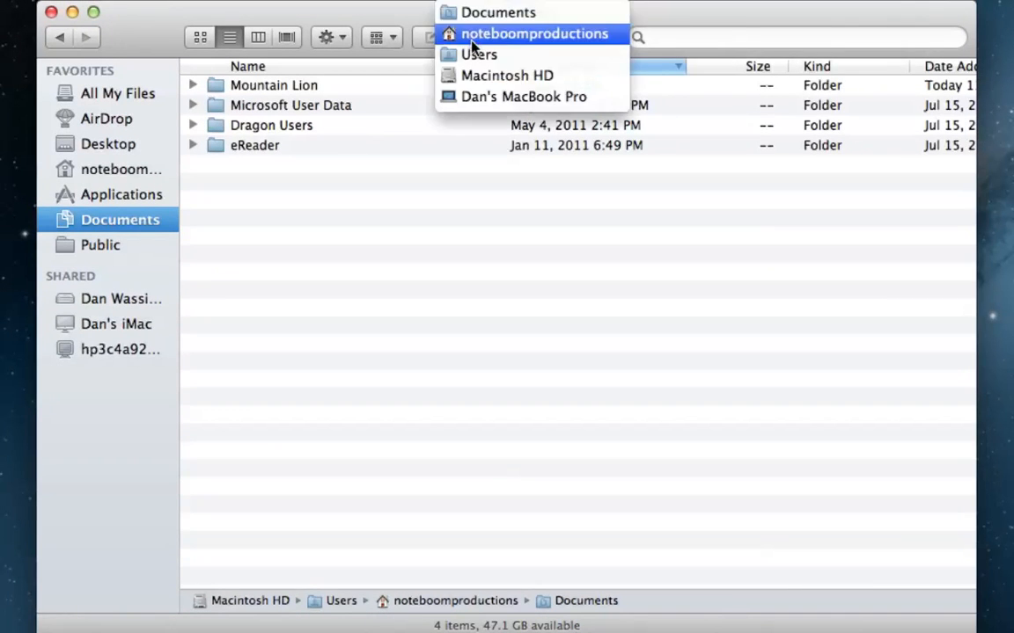
left_click(472, 40)
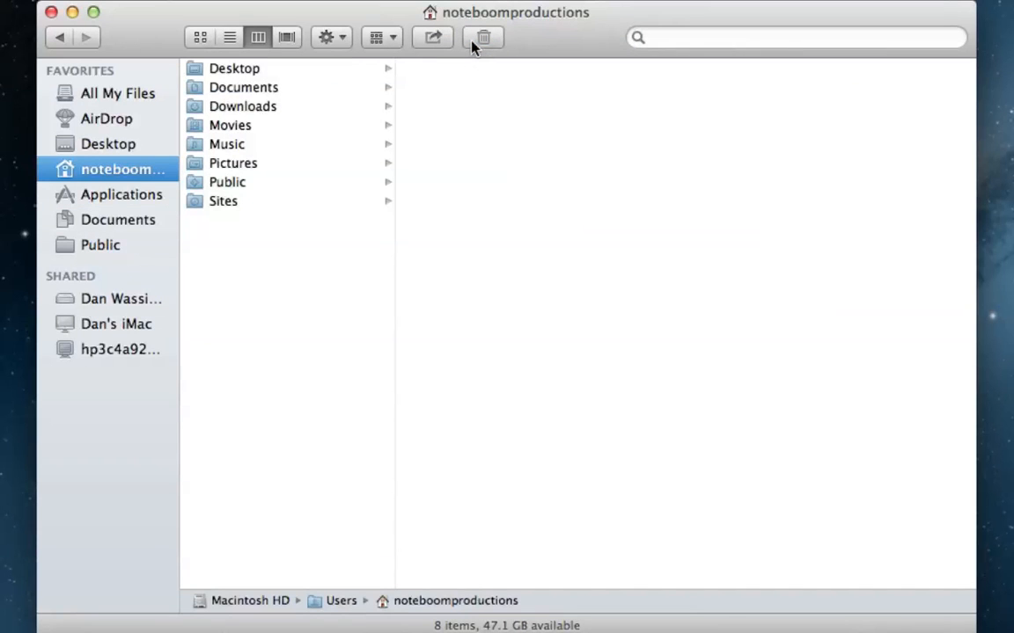
- Go back into Documents > Mountain Lion and select the 01-introduction file
left_click(252, 89)
left_click(414, 128)
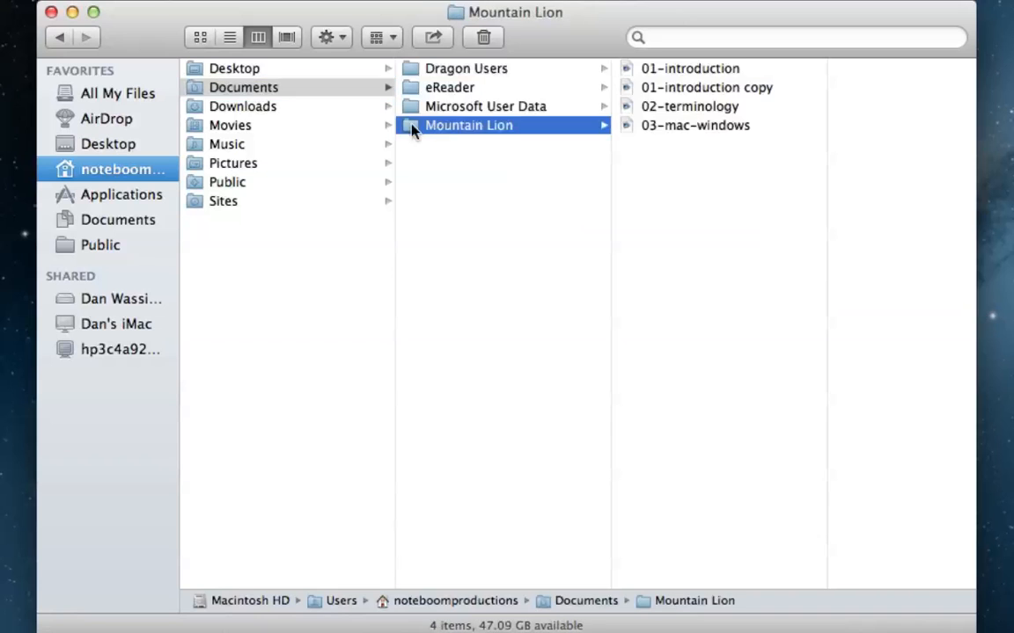
left_click(649, 69)
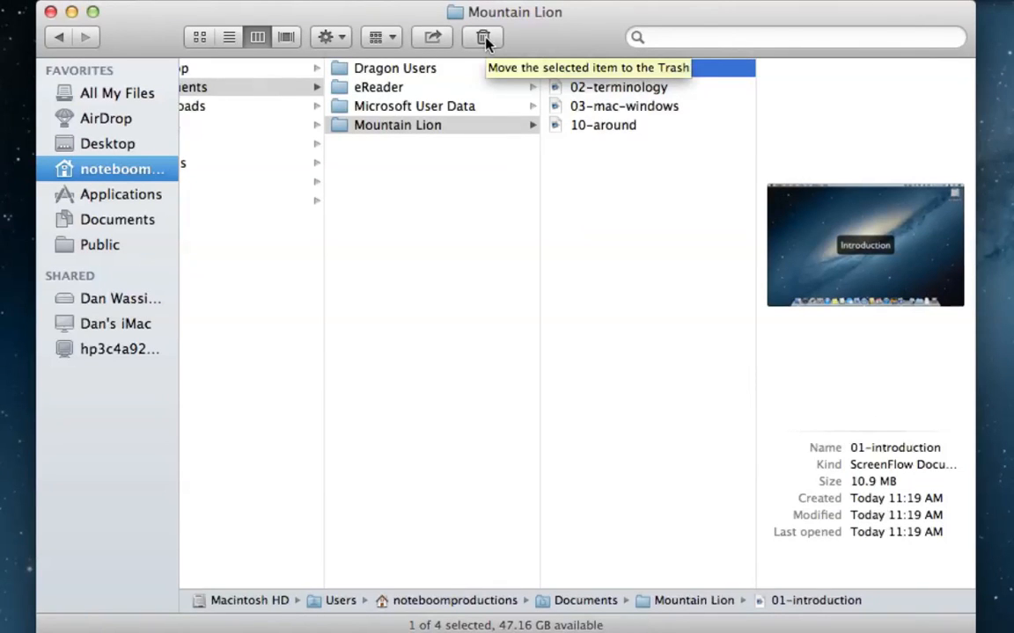
- Browse the Desktop, Documents and Applications favorites, ending in the Documents folder
left_click(86, 148)
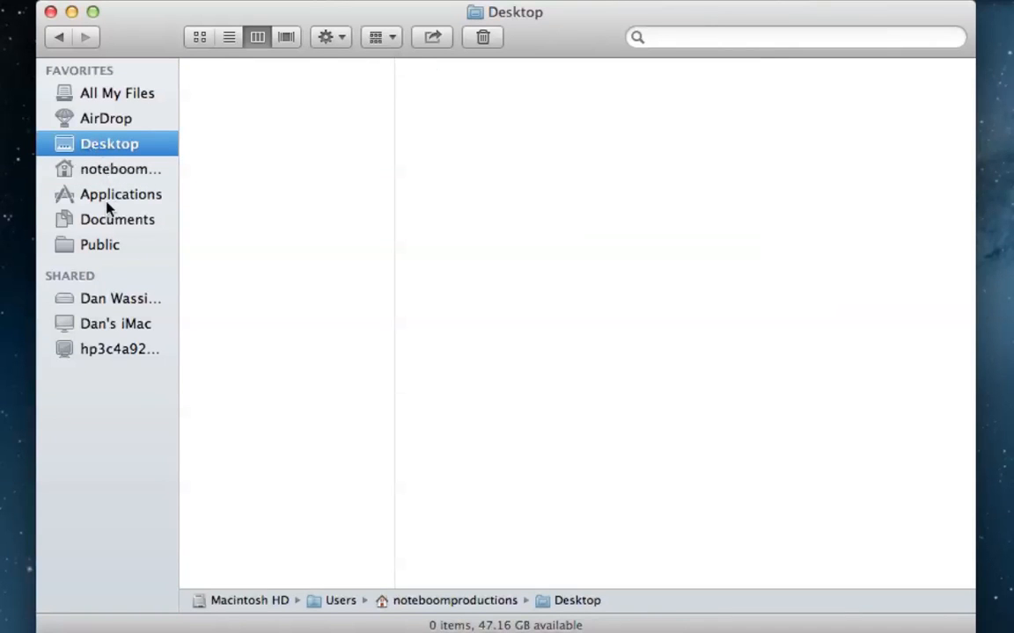
left_click(103, 226)
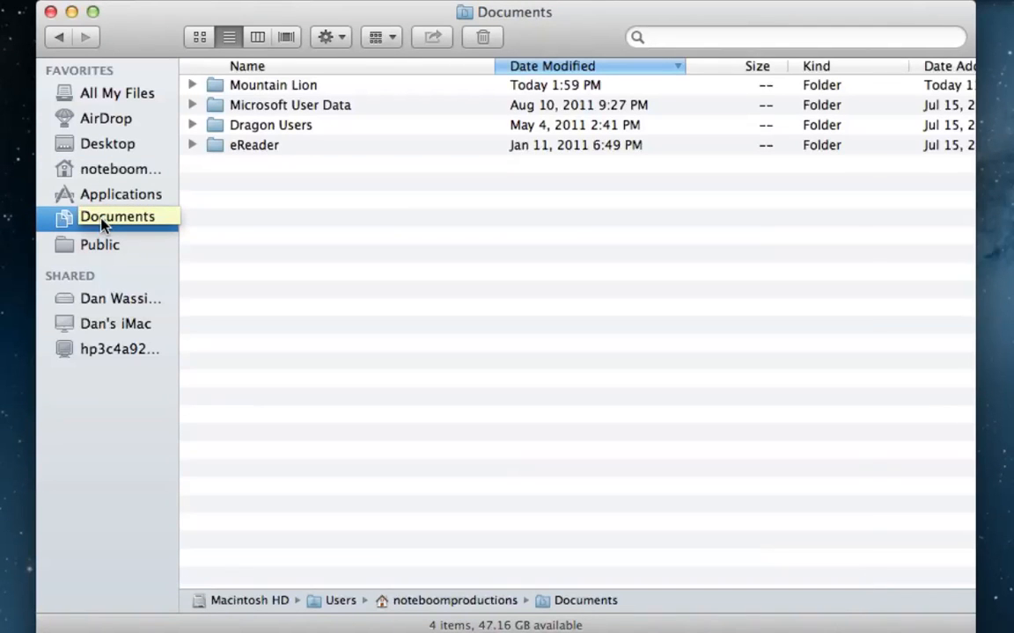
left_click(99, 199)
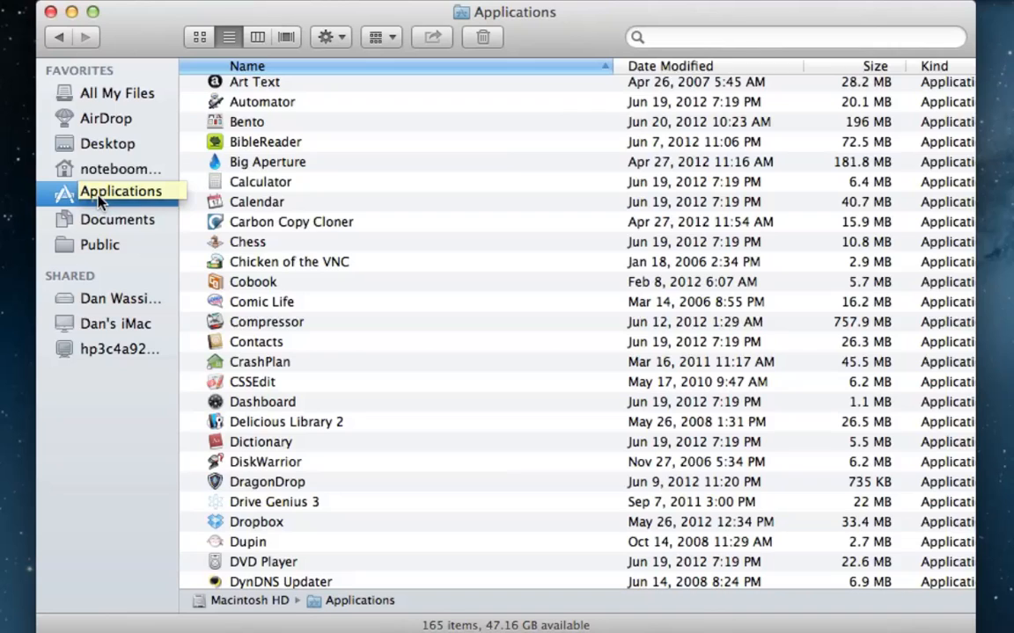
left_click(98, 218)
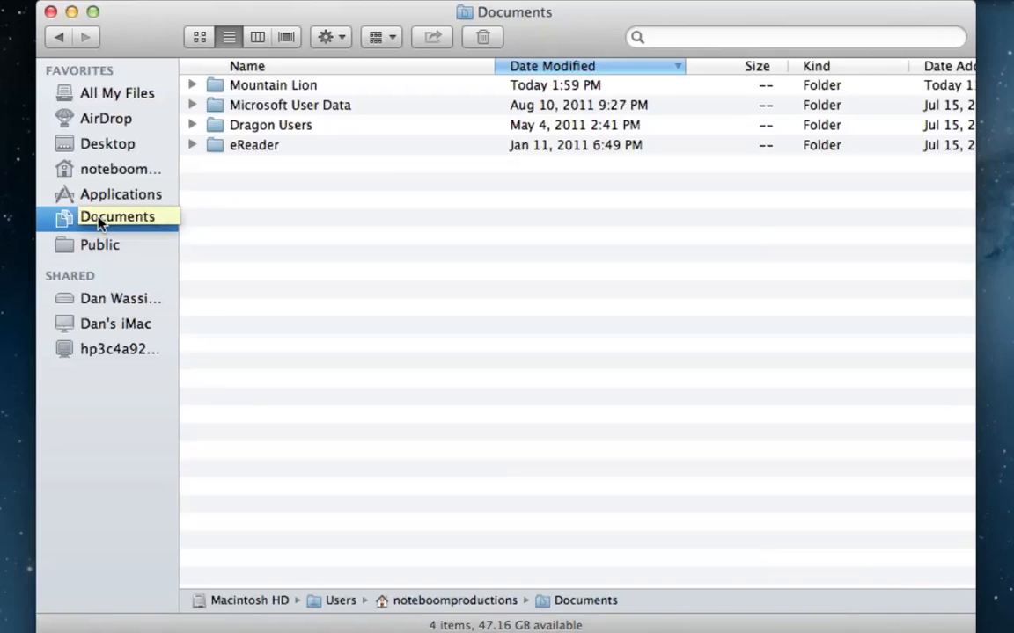
- Add the Mountain Lion folder to the sidebar favorites between Desktop and the home folder
left_click(217, 88)
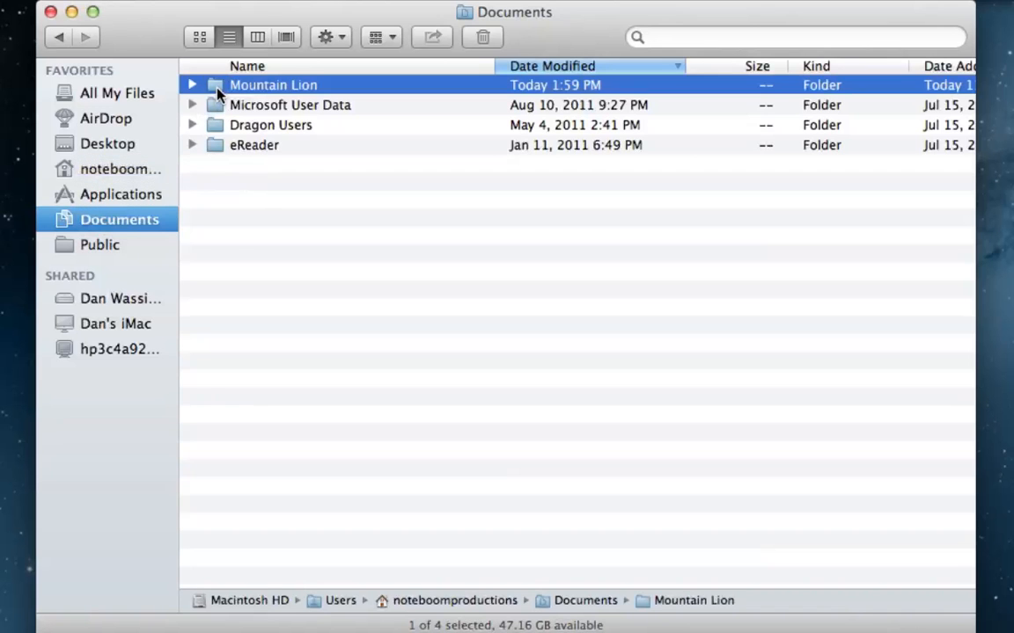
left_click_drag(217, 91, 143, 137)
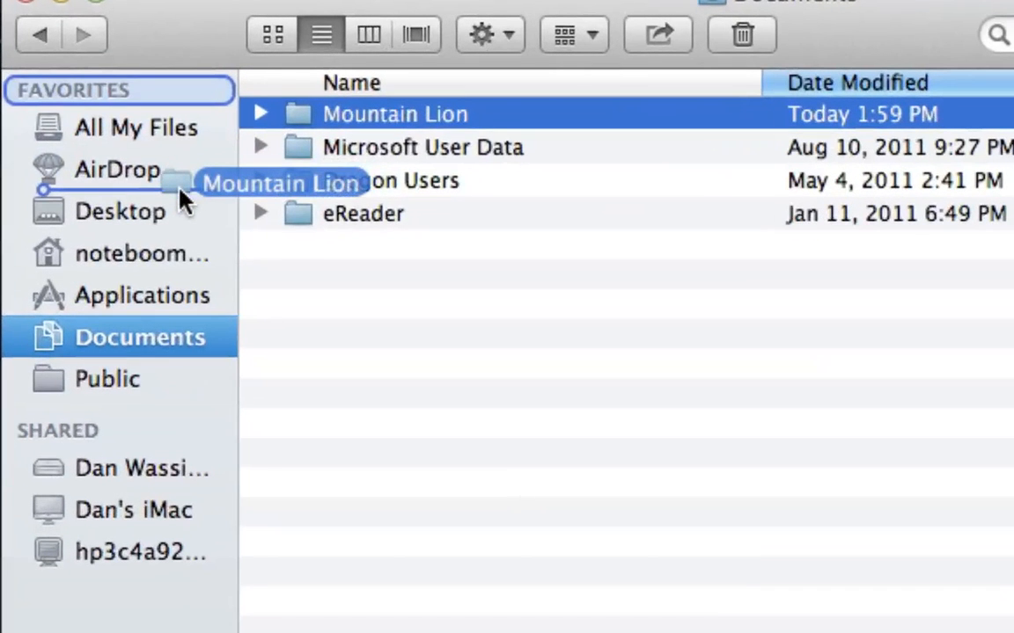
left_click_drag(180, 192, 177, 193)
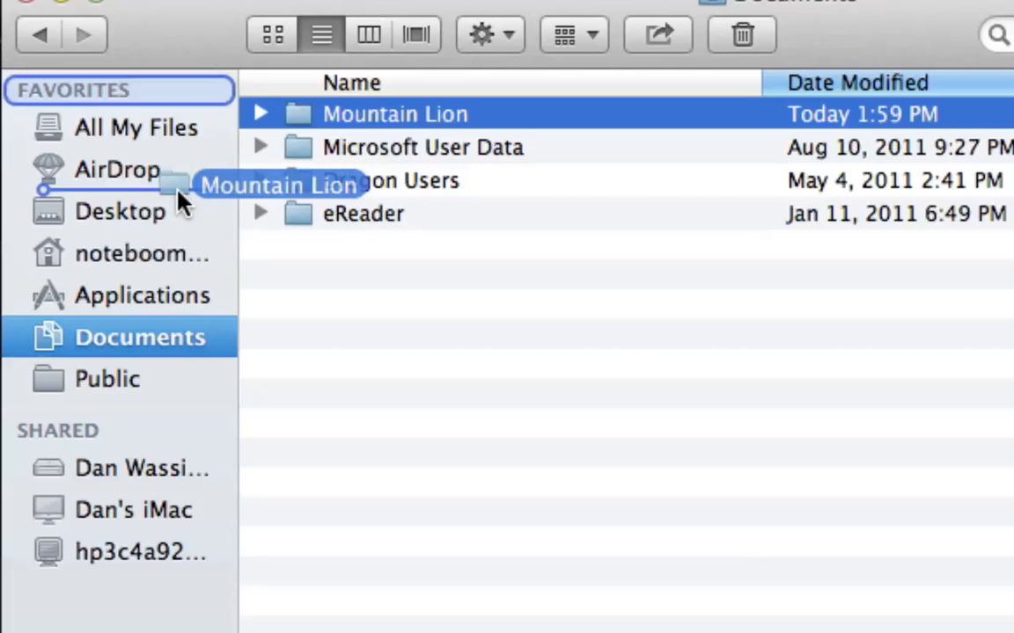
left_click_drag(176, 194, 134, 215)
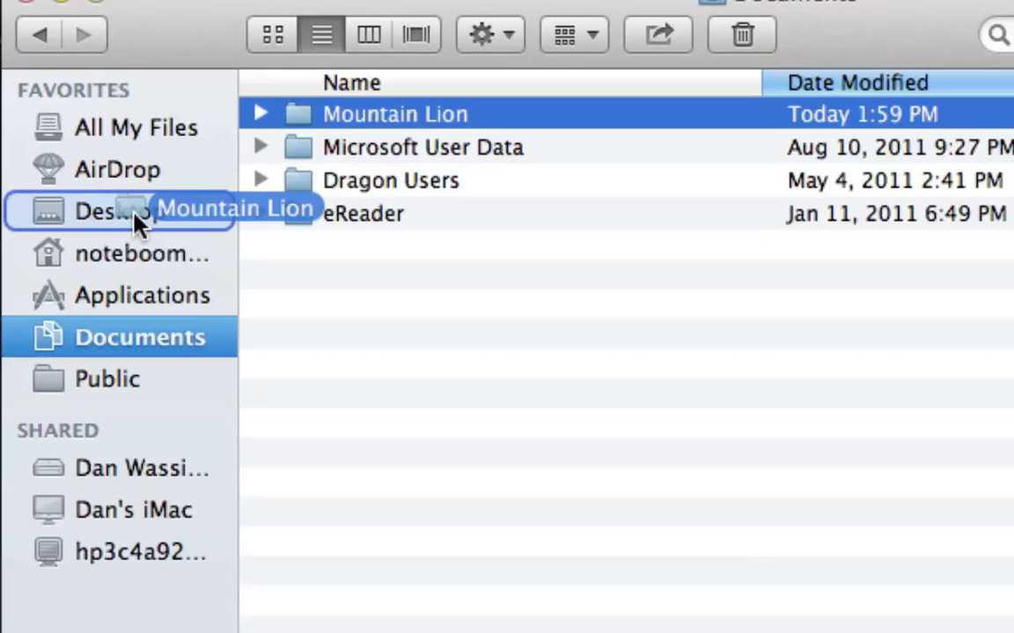
left_click_drag(134, 213, 125, 233)
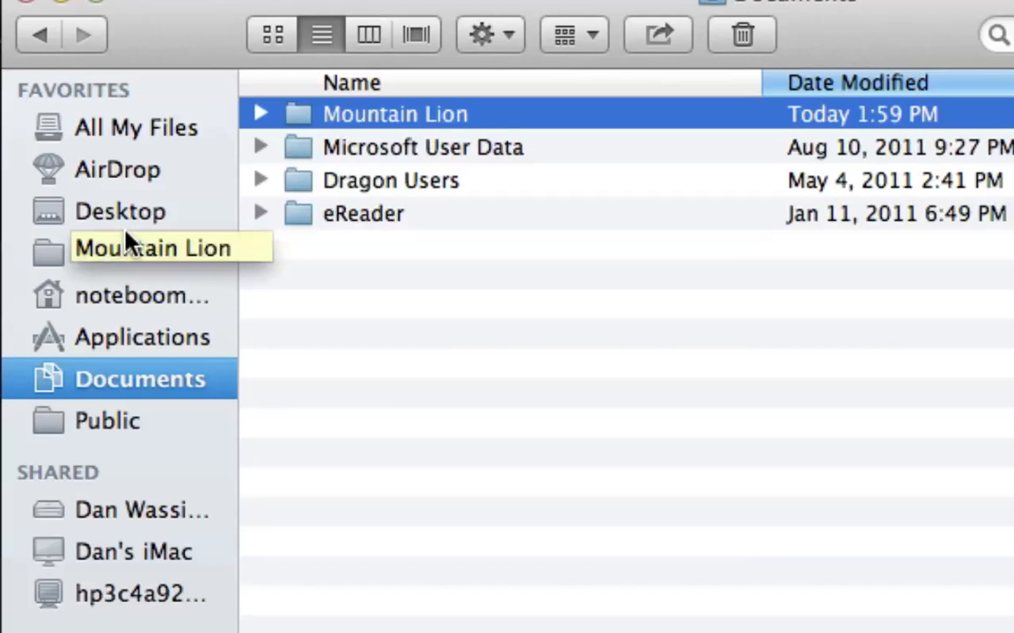
- Open the Mountain Lion folder from its favorite and remove that favorite from the sidebar
left_click(50, 252)
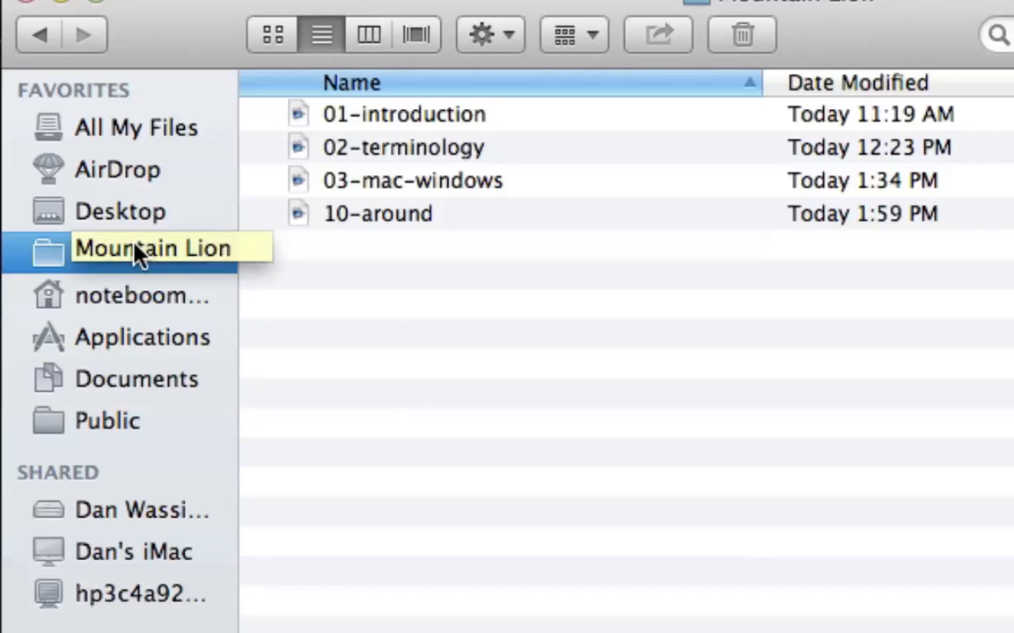
right_click(47, 255)
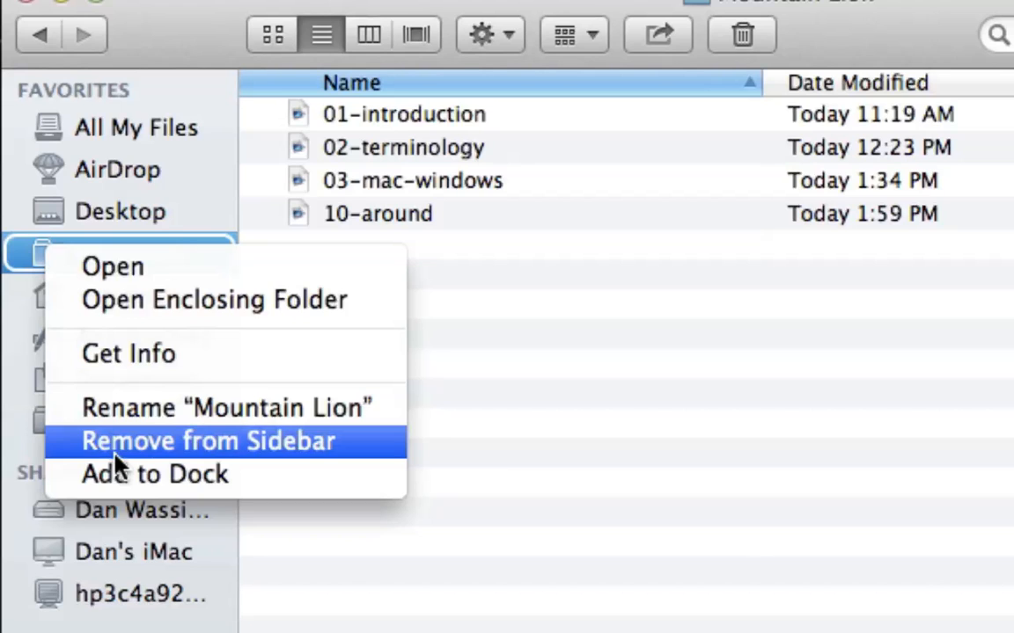
left_click(114, 453)
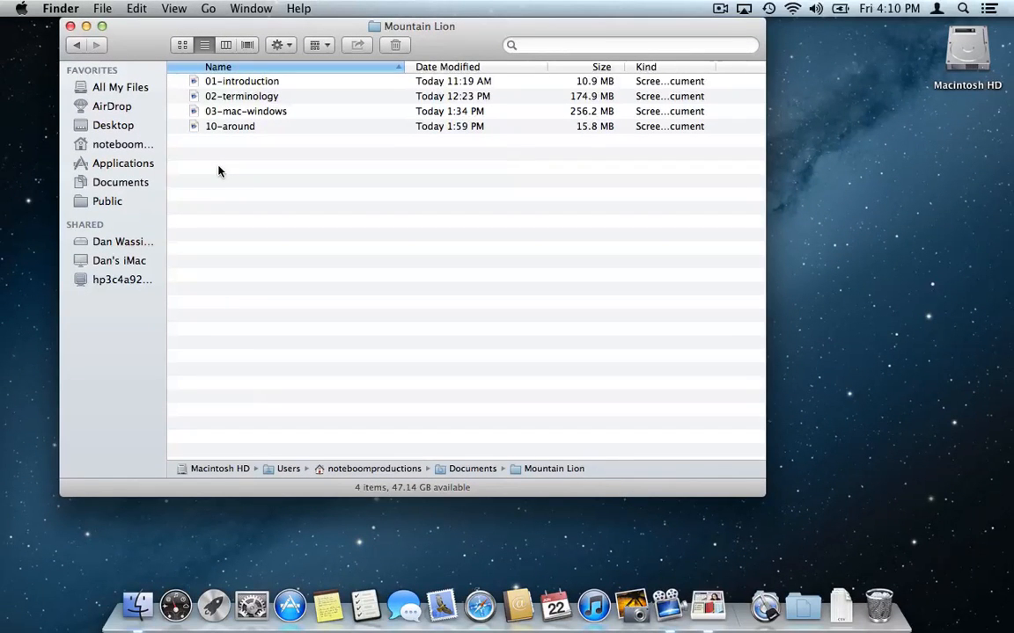
- Open a second Finder window showing the Downloads folder and place it beside the Mountain Lion window
left_click(103, 8)
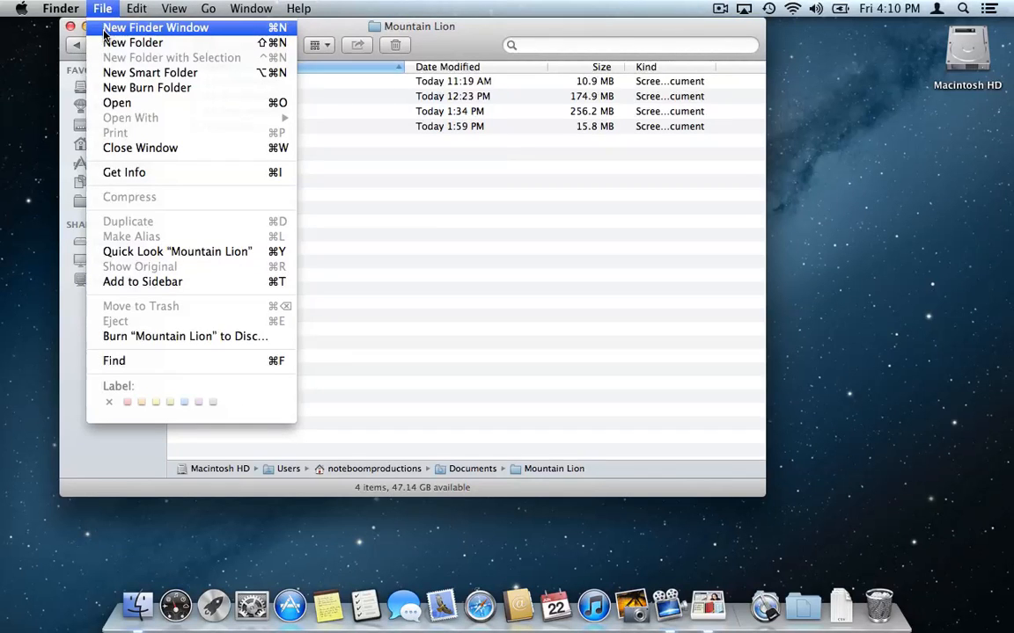
left_click(104, 28)
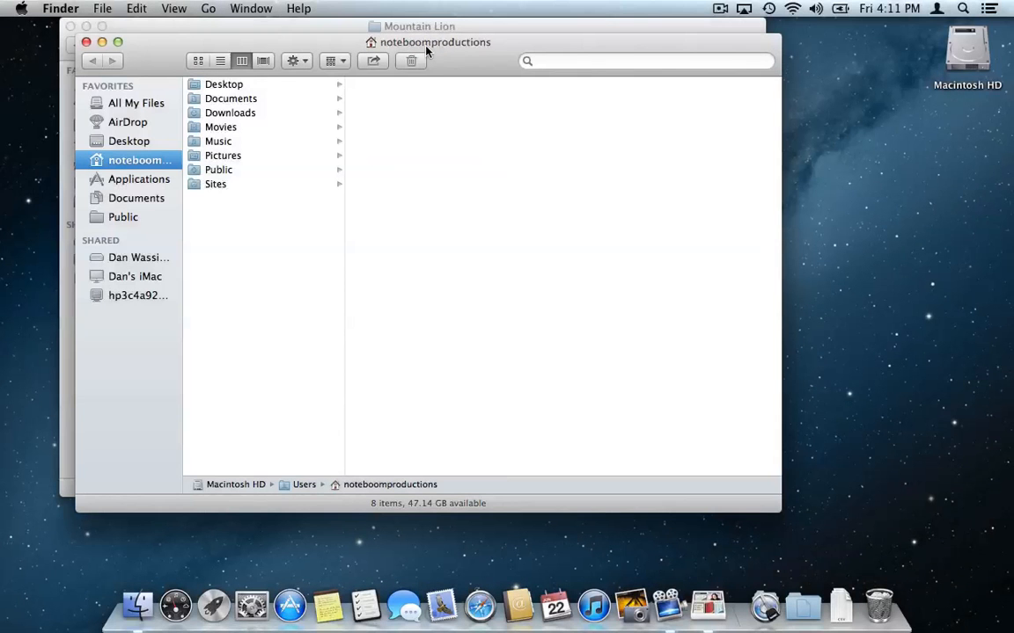
left_click(235, 117)
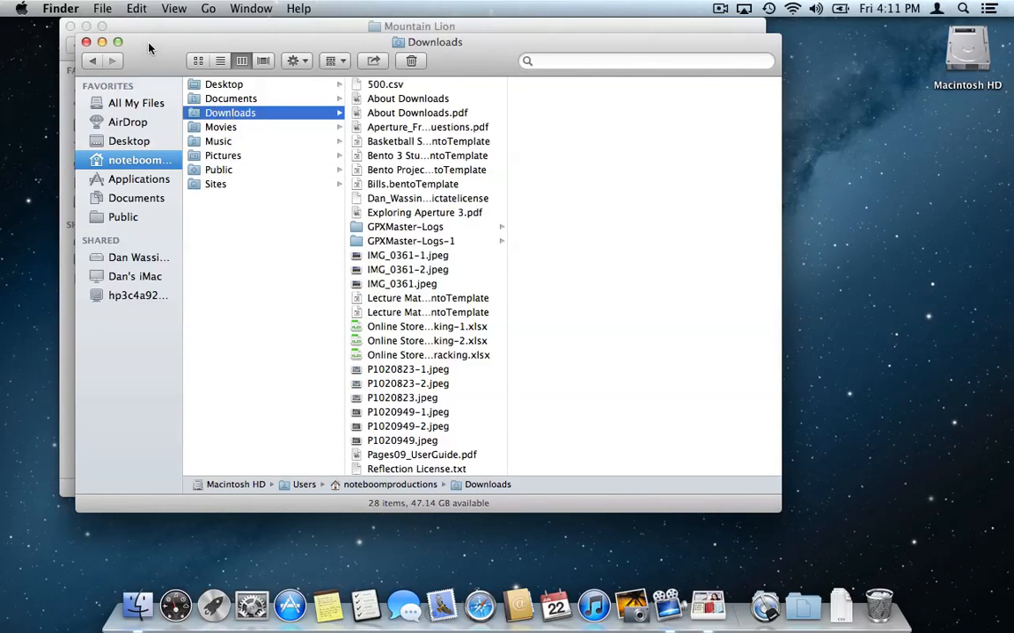
left_click_drag(159, 38, 539, 22)
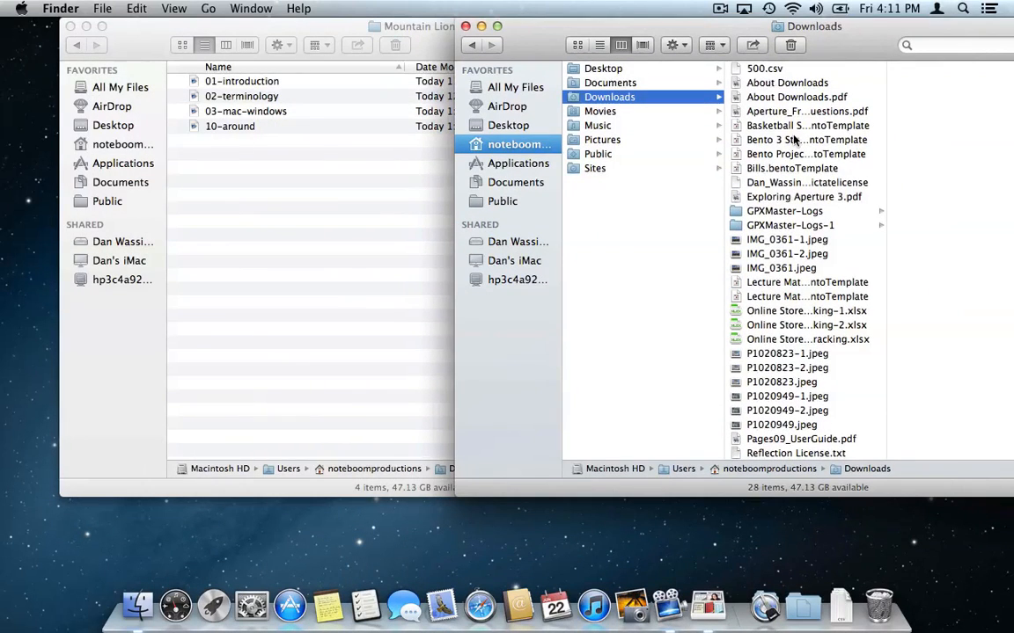
- Carry the About Downloads file over the Mountain Lion window and bring it back to Downloads
left_click_drag(767, 88, 327, 209)
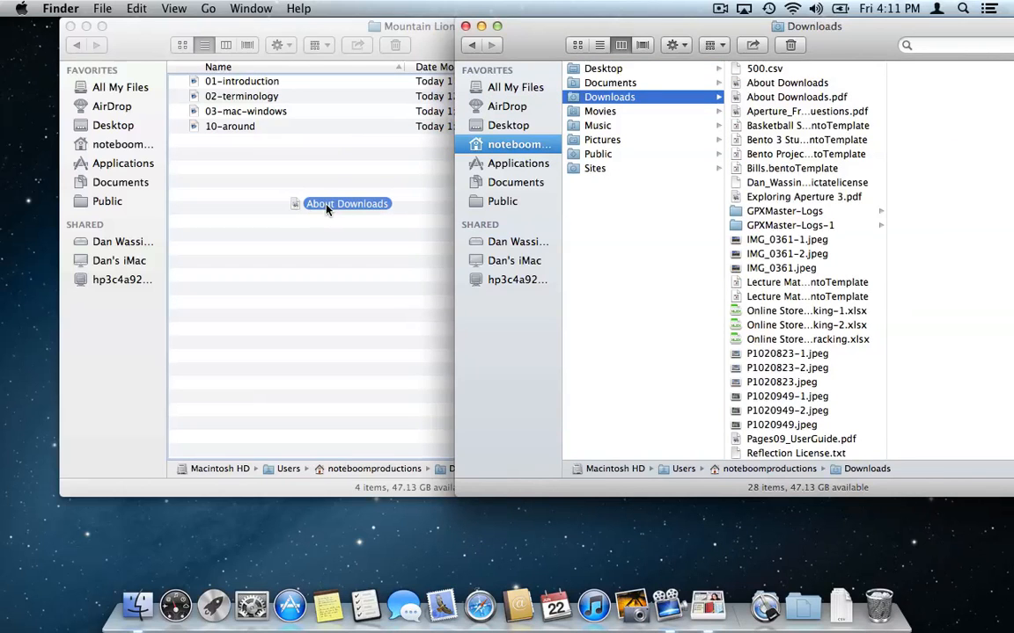
left_click_drag(327, 208, 790, 141)
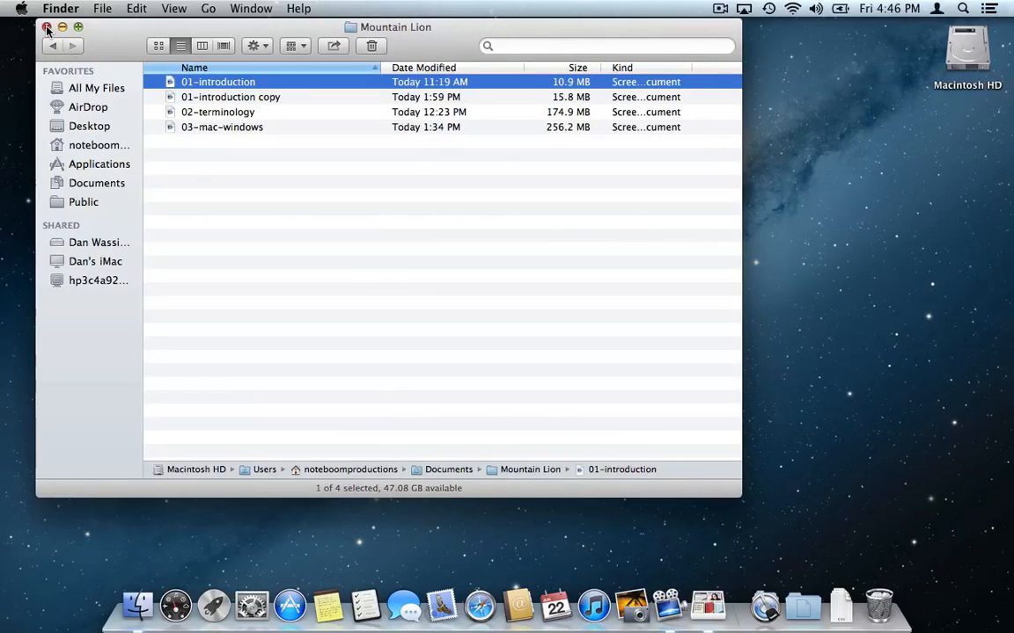
- Close the Mountain Lion Finder window
left_click(47, 27)
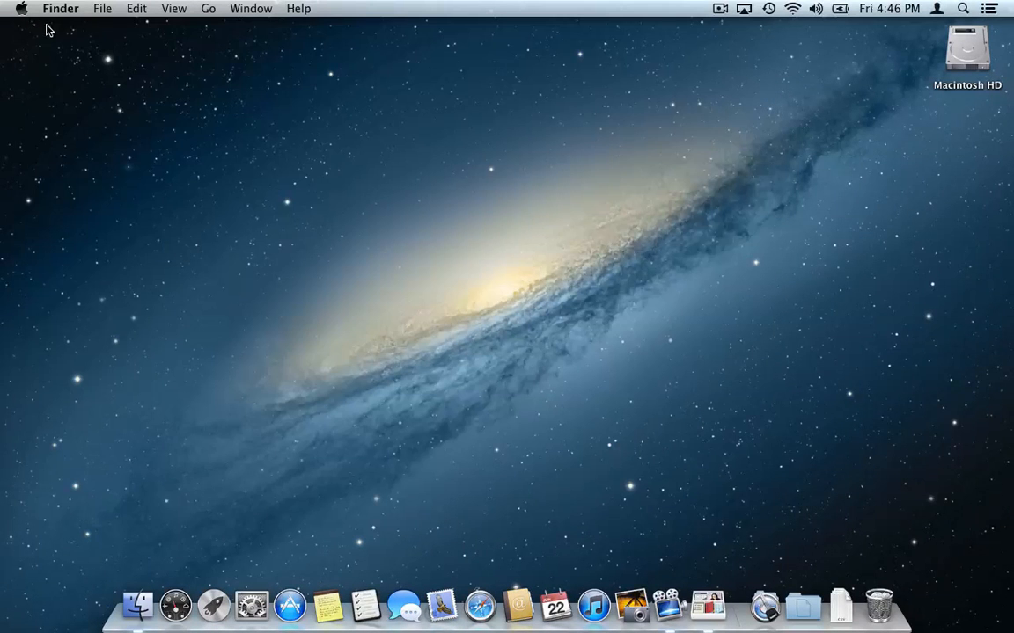